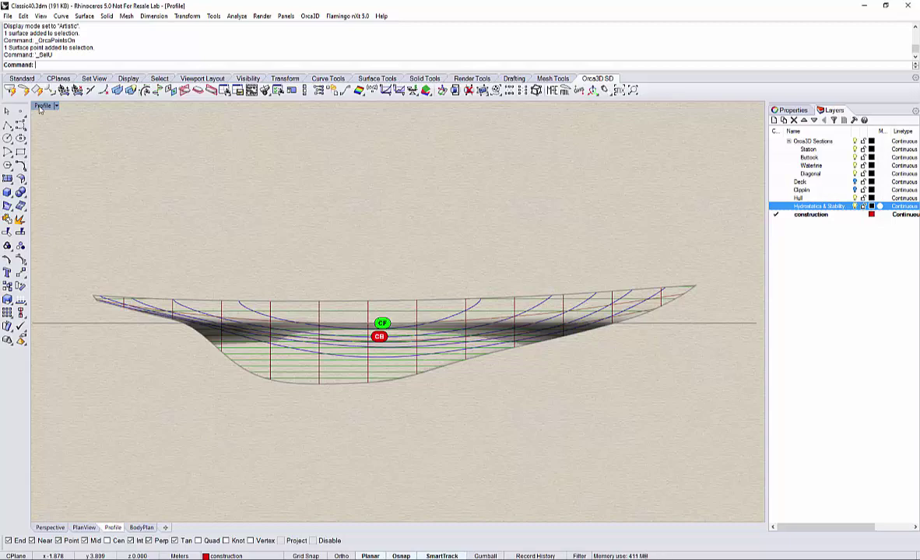
Restore the four-viewport layout from the maximized Profile view.
double_click(40, 108)
Maximize the Perspective view and hide the Hydrostatics & Stability layer.
key("ctrl+m")
right_click_drag(411, 360, 468, 371)
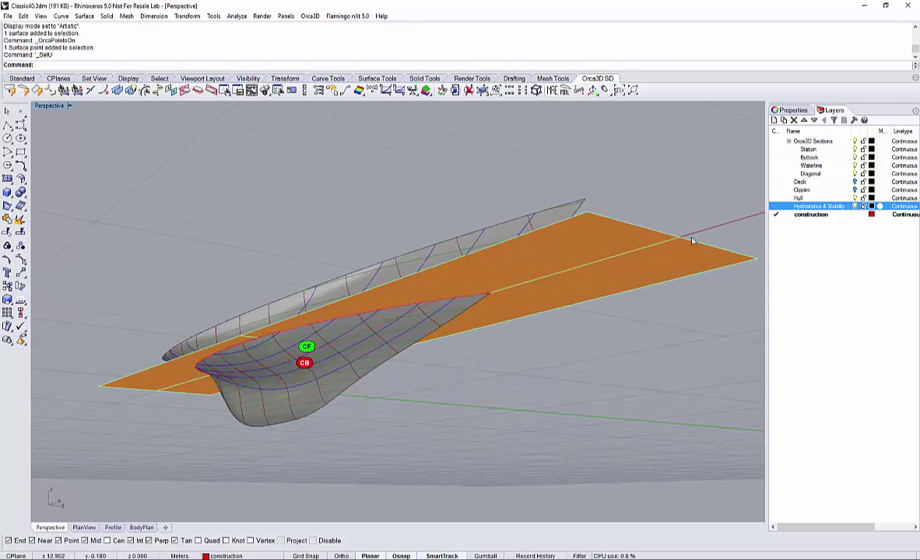
left_click(855, 206)
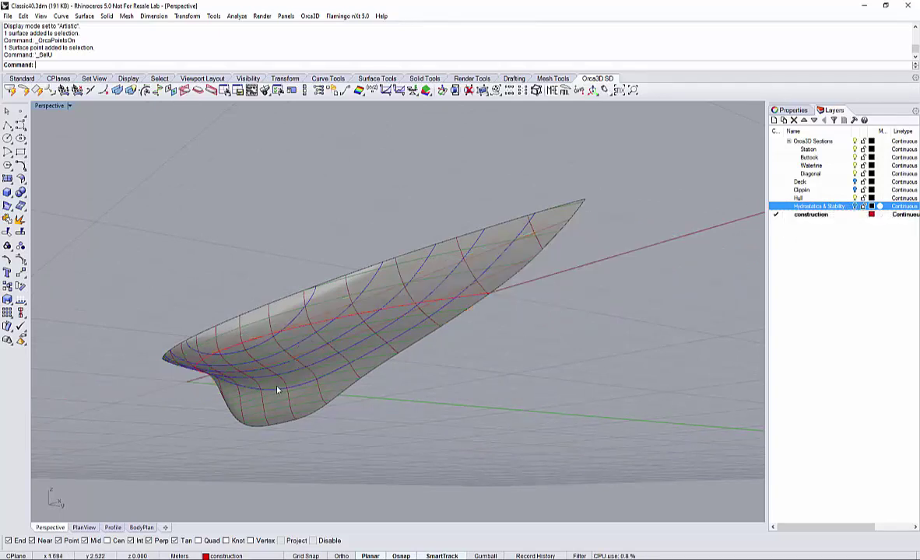
Orbit around the hull to inspect it from low, end-on and broadside angles.
mouse_move(277, 386)
right_mouse_down()
mouse_move(261, 381)
mouse_move(269, 396)
right_mouse_up()
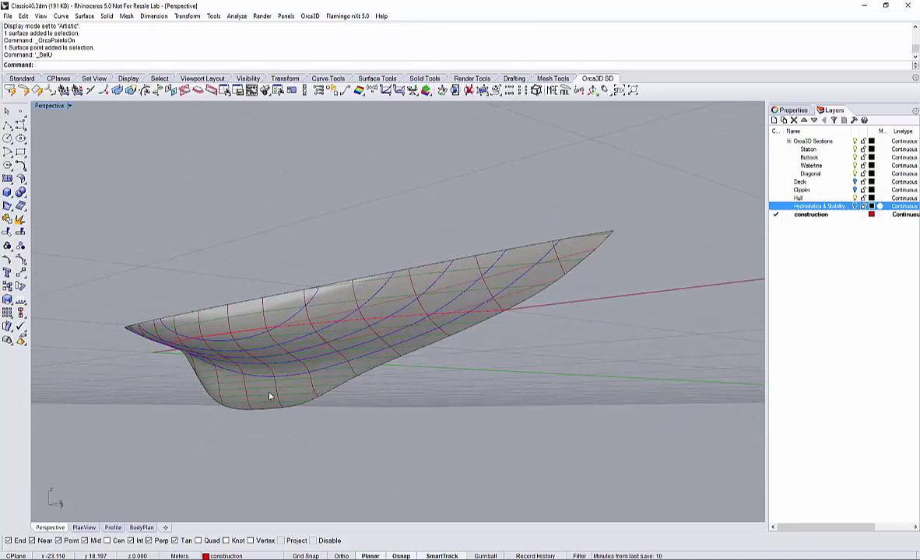
right_click_drag(287, 405, 437, 311)
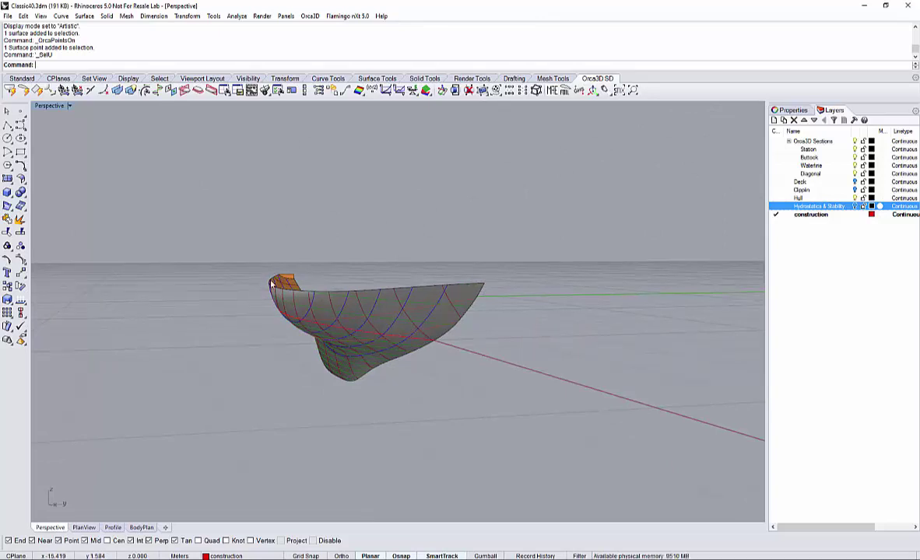
right_click_drag(306, 293, 334, 286)
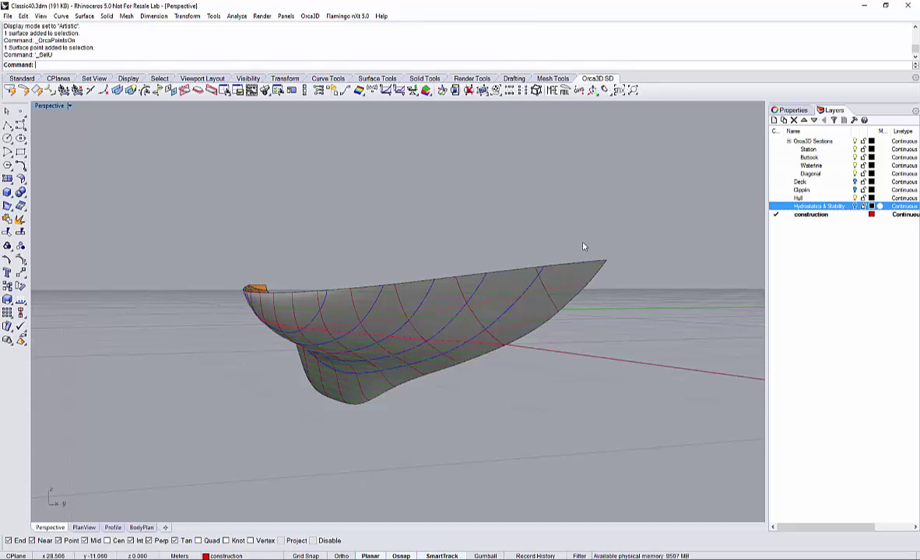
mouse_move(403, 255)
right_mouse_down()
mouse_move(413, 253)
mouse_move(403, 249)
right_mouse_up()
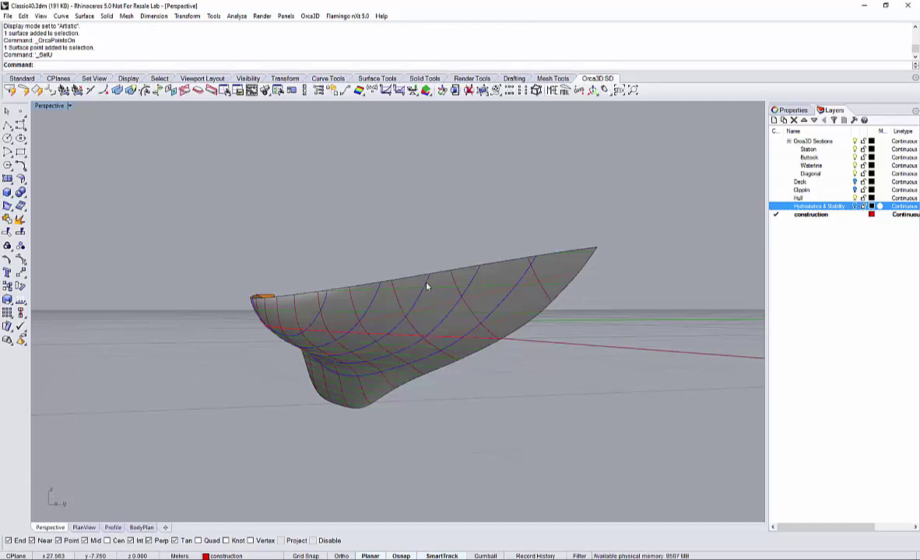
Orbit and zoom around the hull to view it end-on, from the side and from above.
right_click_drag(404, 253, 248, 322)
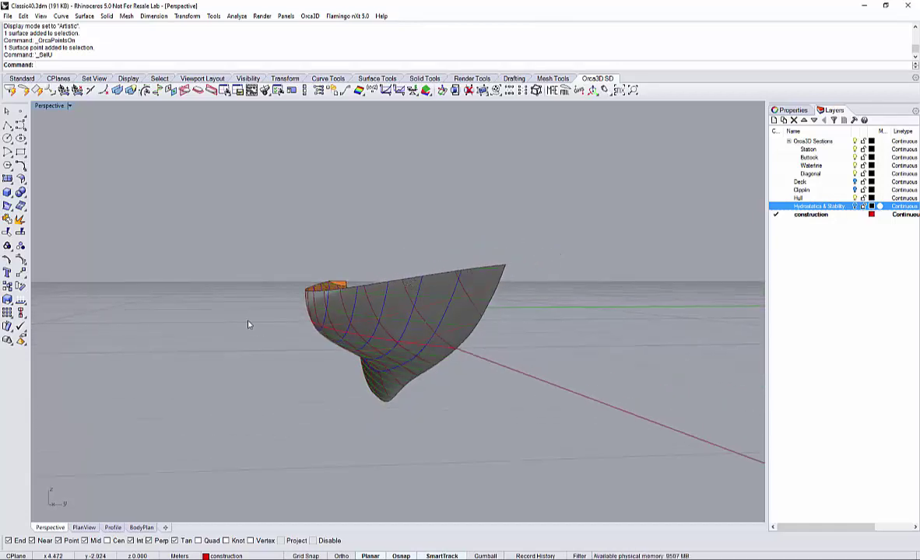
scroll(349, 324, "up", 5)
right_click_drag(348, 324, 459, 308)
scroll(515, 320, "down", 3)
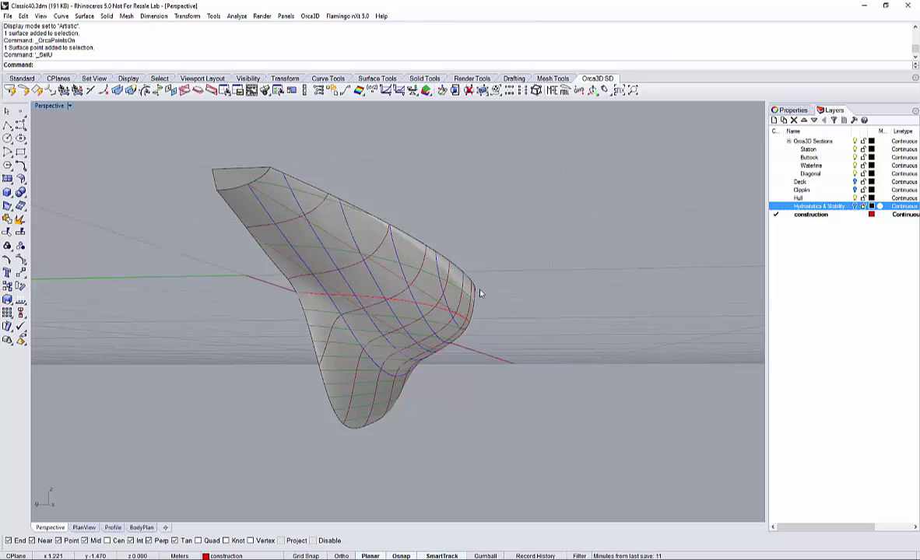
right_click_drag(478, 289, 462, 304)
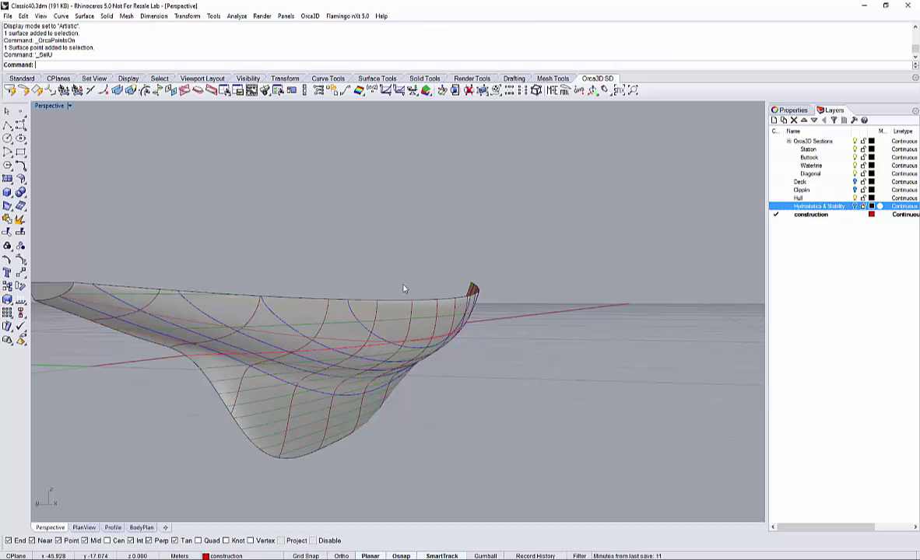
right_click_drag(489, 290, 250, 319)
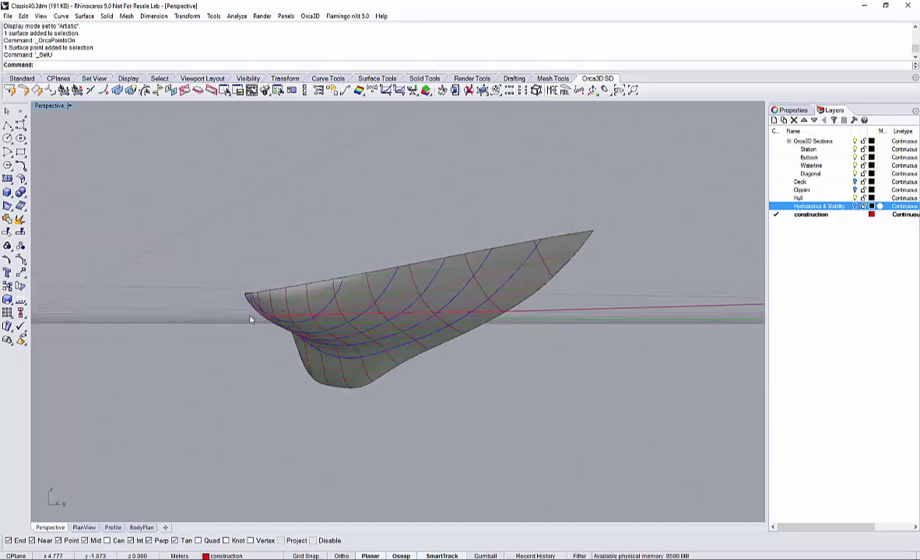
right_click_drag(251, 319, 319, 291)
scroll(318, 291, "up", 2)
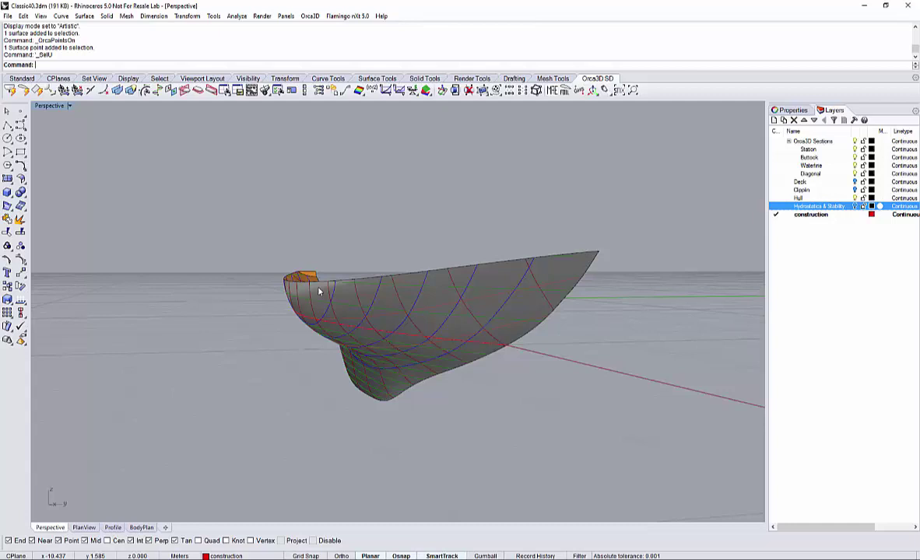
Select the hull surface and turn on its control points with OrcaPointsOn.
left_click(430, 302)
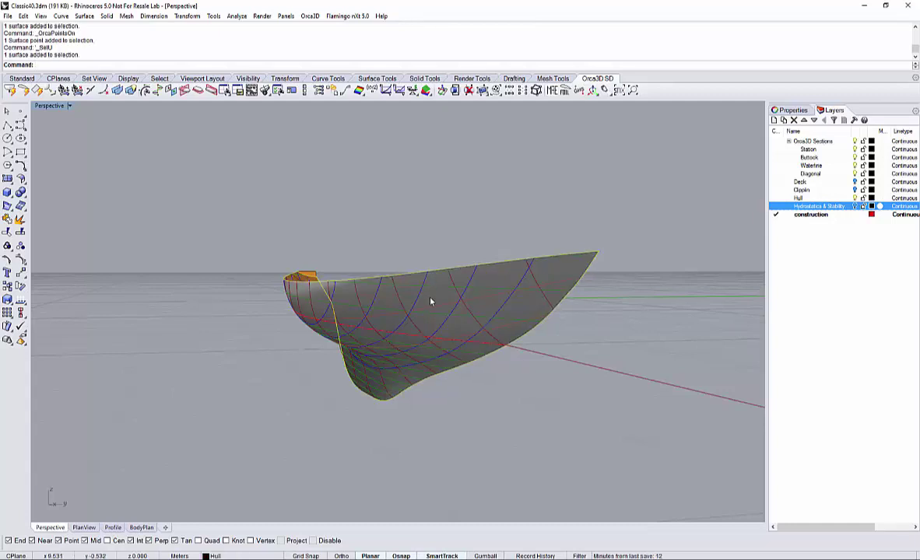
right_click(430, 302)
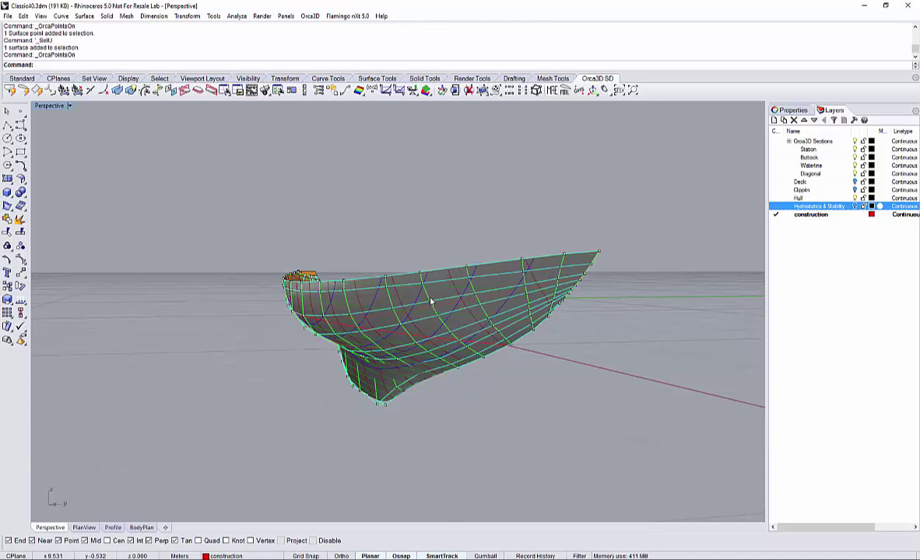
right_click_drag(144, 294, 284, 310)
scroll(284, 310, "down", 2)
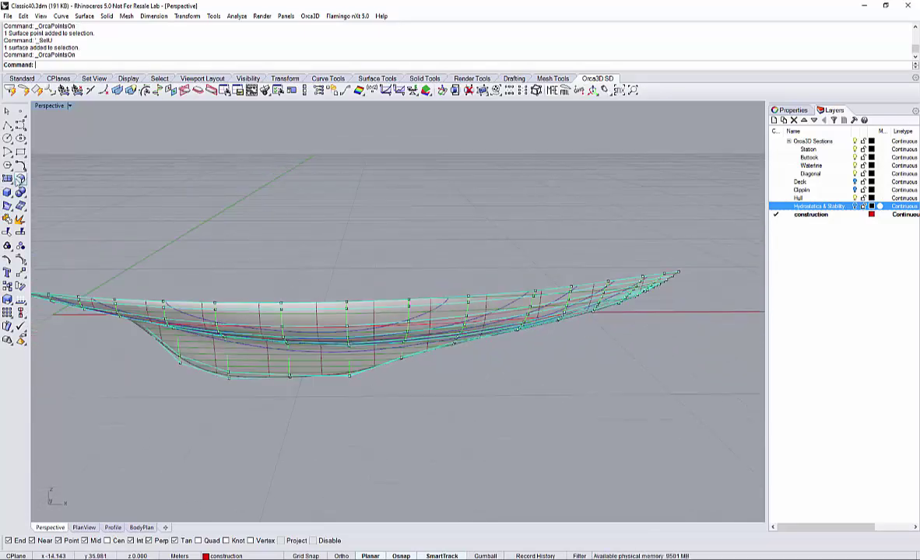
Create a 3-point plane from bow to stern, snapped to sheer control points.
left_click(8, 178)
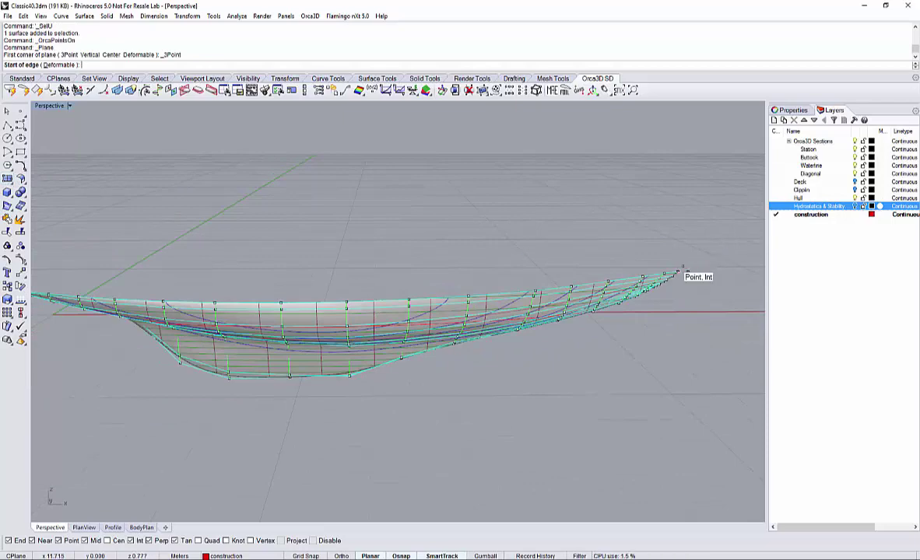
left_click(679, 272)
right_click_drag(650, 304, 113, 319)
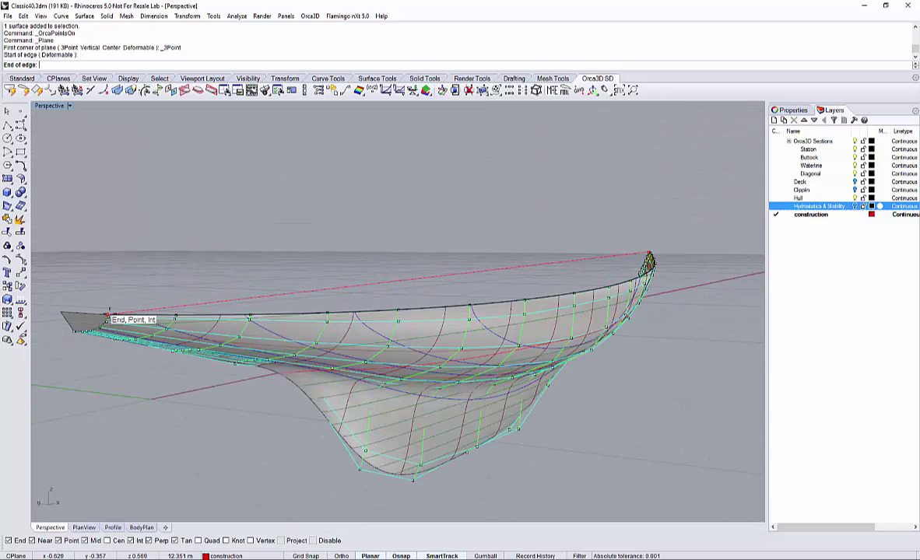
left_click(108, 316)
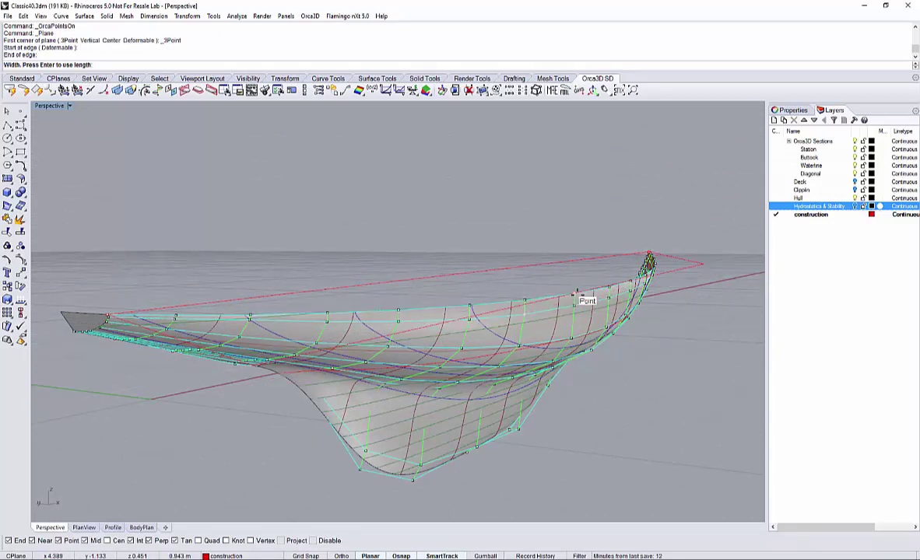
left_click(576, 296)
right_click_drag(569, 229, 474, 277)
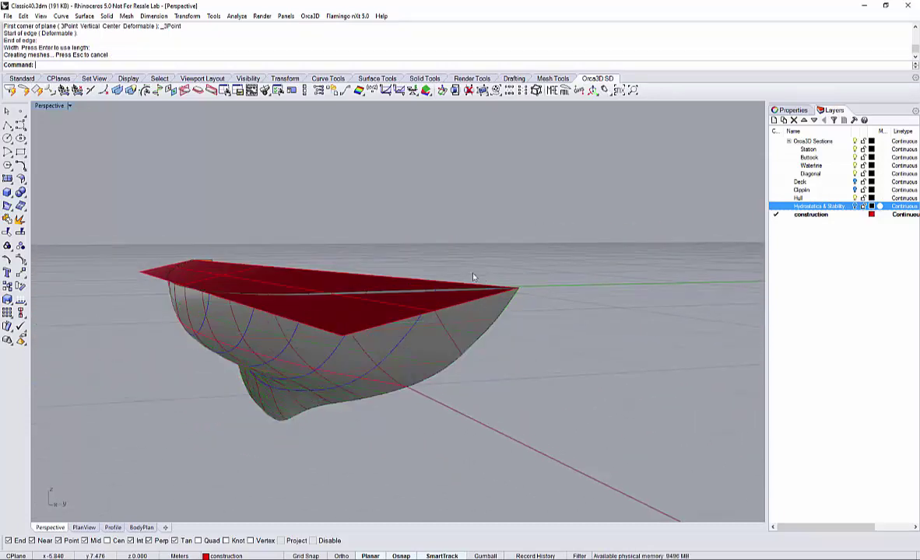
Intersect the hull with the red plane to create intersection curves.
scroll(214, 292, "up", 5)
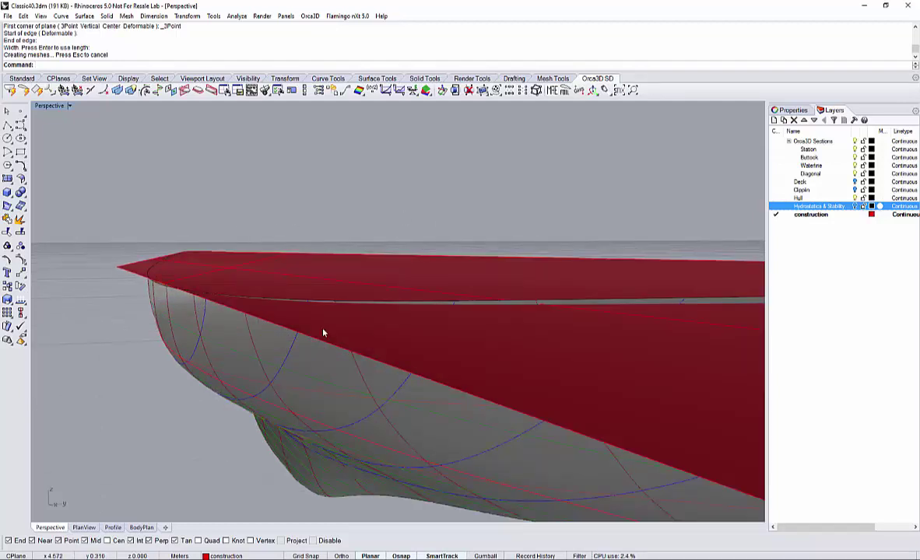
scroll(315, 331, "up", 2)
scroll(314, 328, "down", 3)
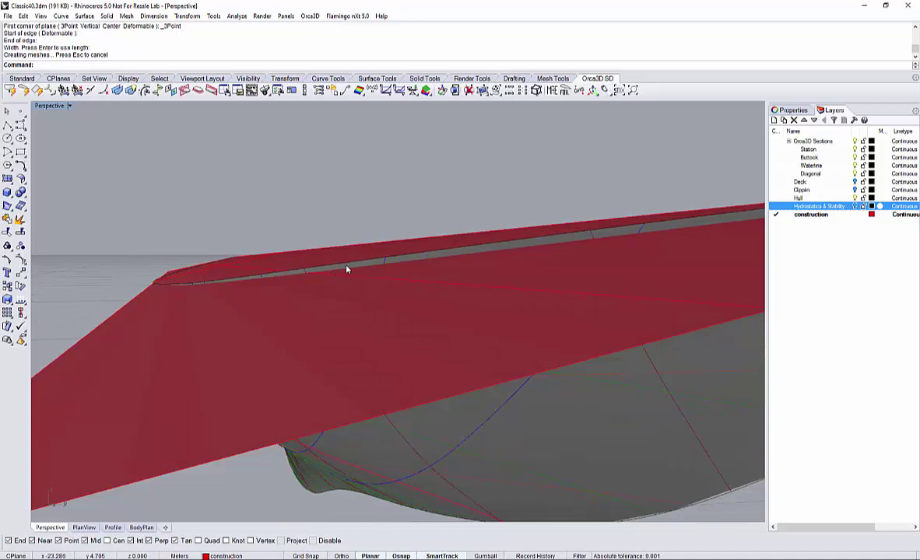
left_click(20, 218)
left_click(570, 422)
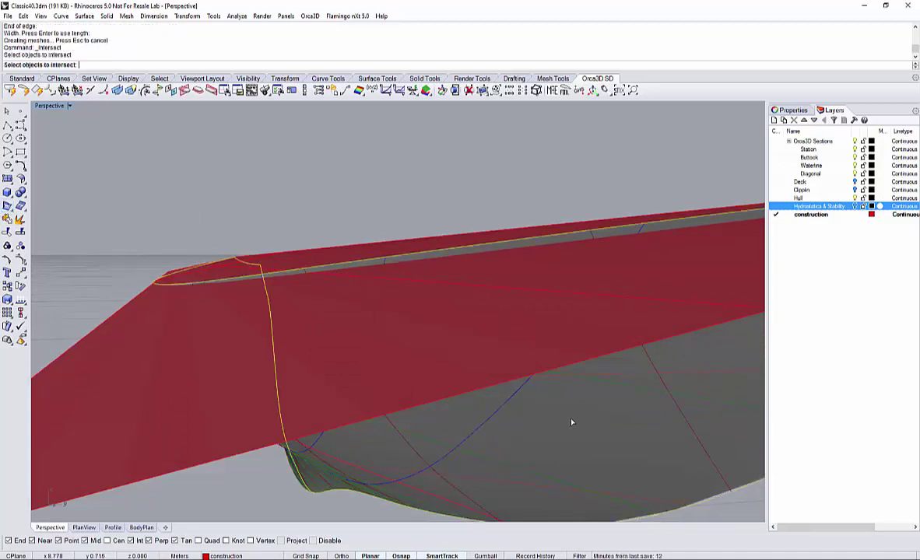
left_click(338, 325)
key("Return")
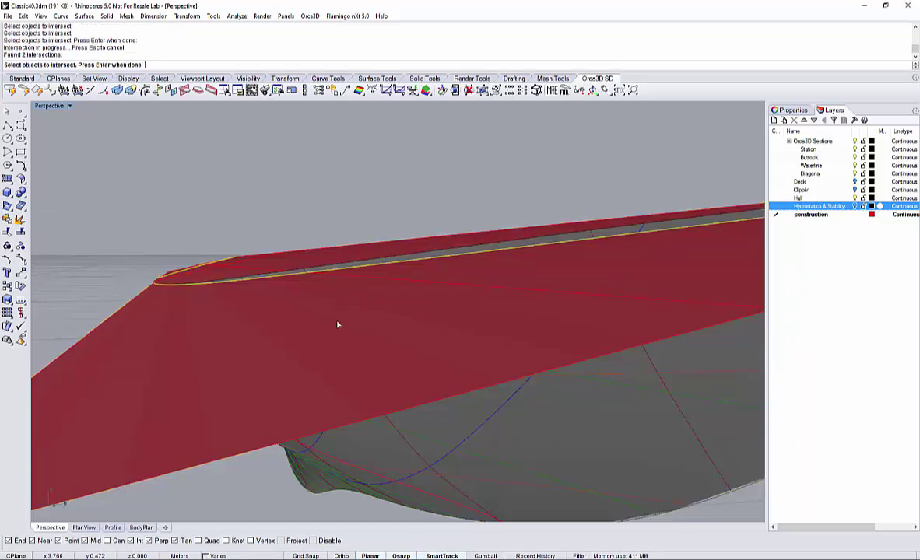
Delete the red plane and the resulting deck-edge curve.
left_click(368, 316)
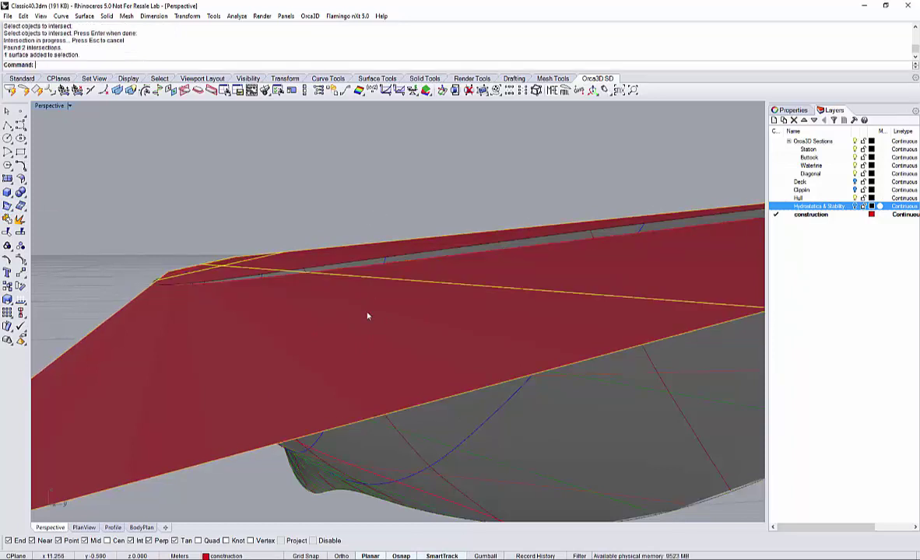
key("Delete")
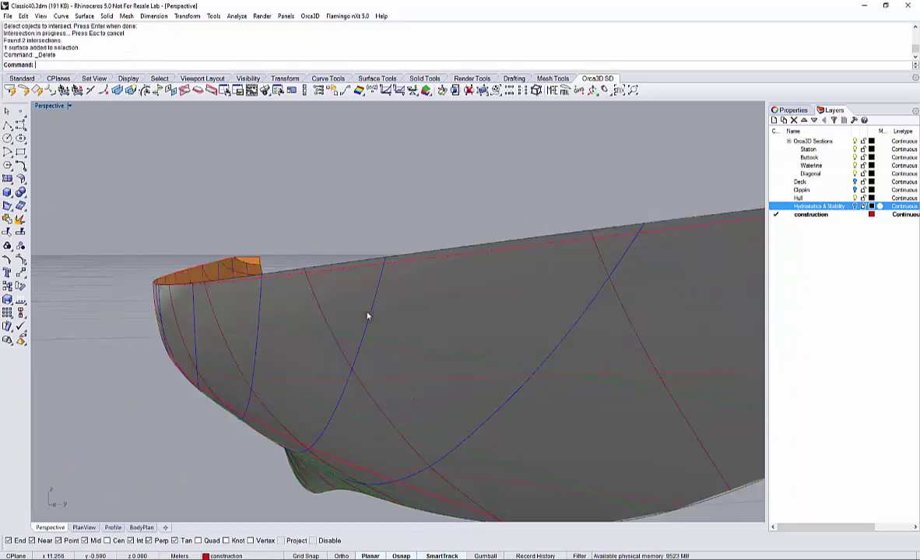
right_click(416, 257)
right_click_drag(433, 279, 195, 289)
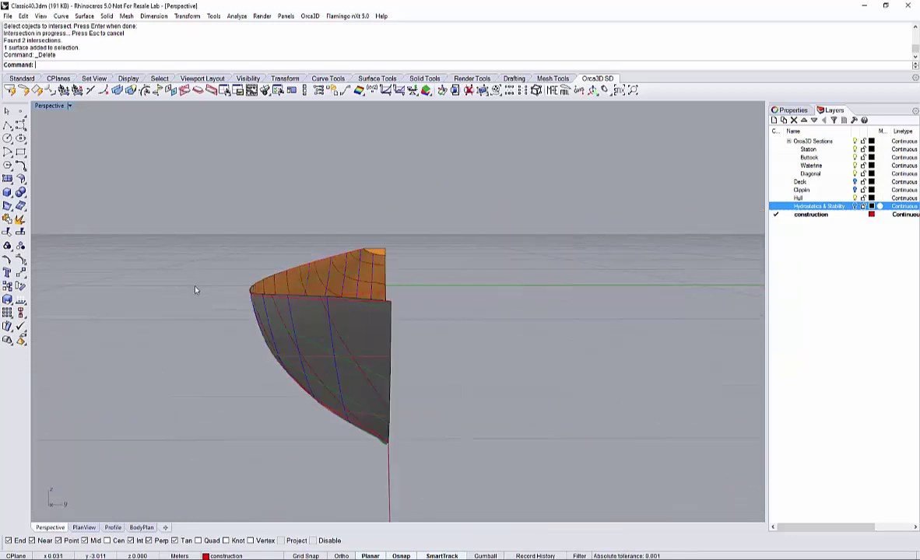
left_click(304, 304)
key("Delete")
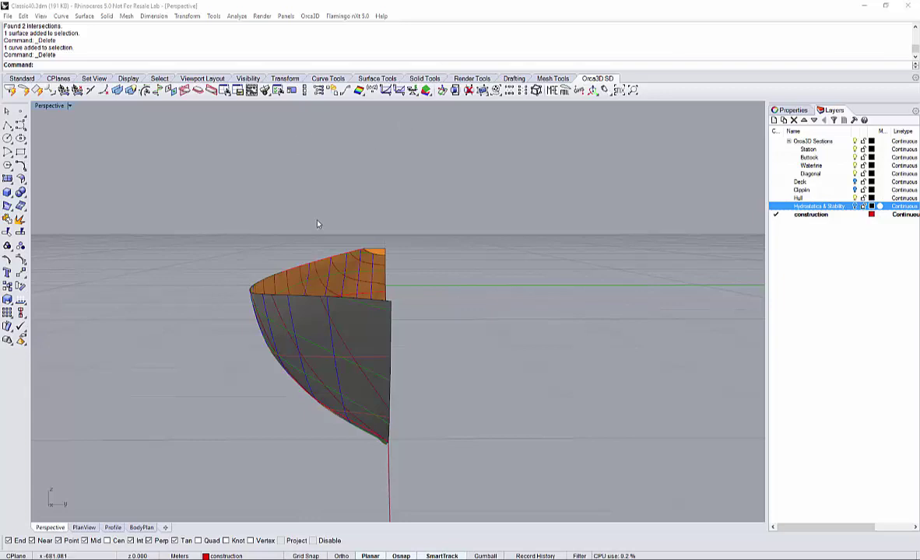
Select the hull surface and show its control points with F10.
left_click(360, 336)
right_click_drag(361, 336, 321, 323)
key("F10")
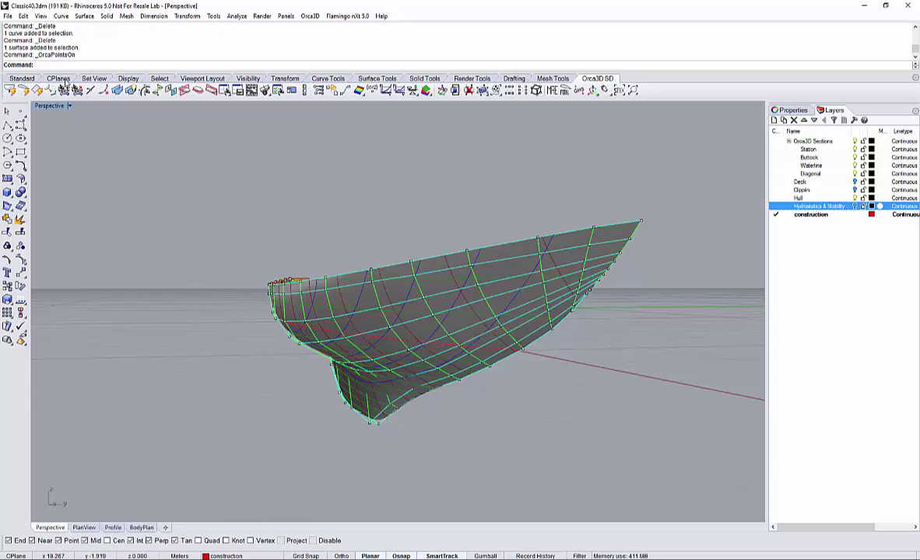
Set the construction plane by 3 points on the sheer, origin at the bow end.
left_click(62, 80)
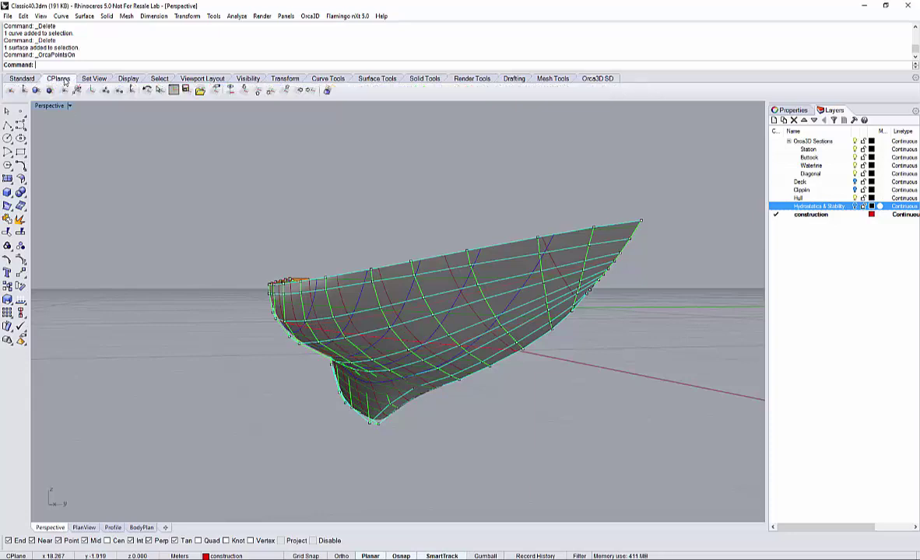
left_click(104, 91)
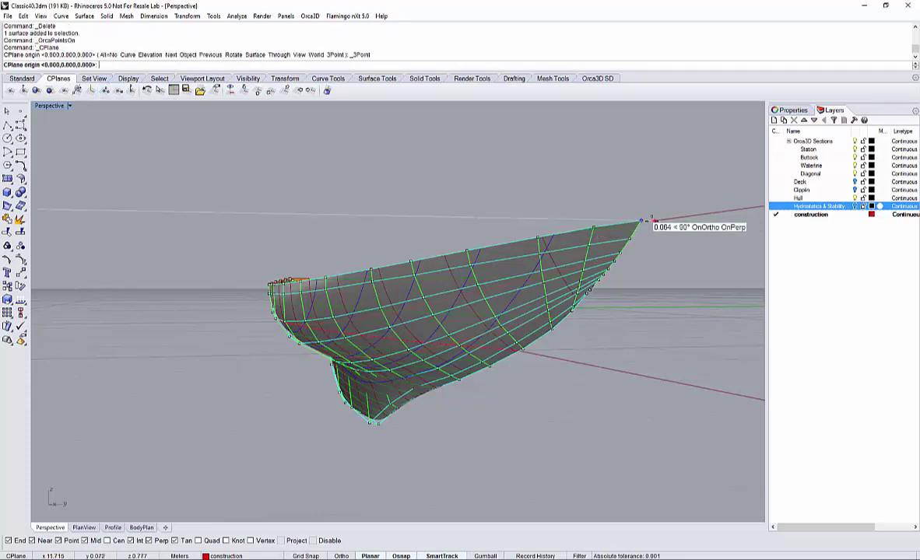
left_click(640, 221)
right_click_drag(338, 325, 277, 262)
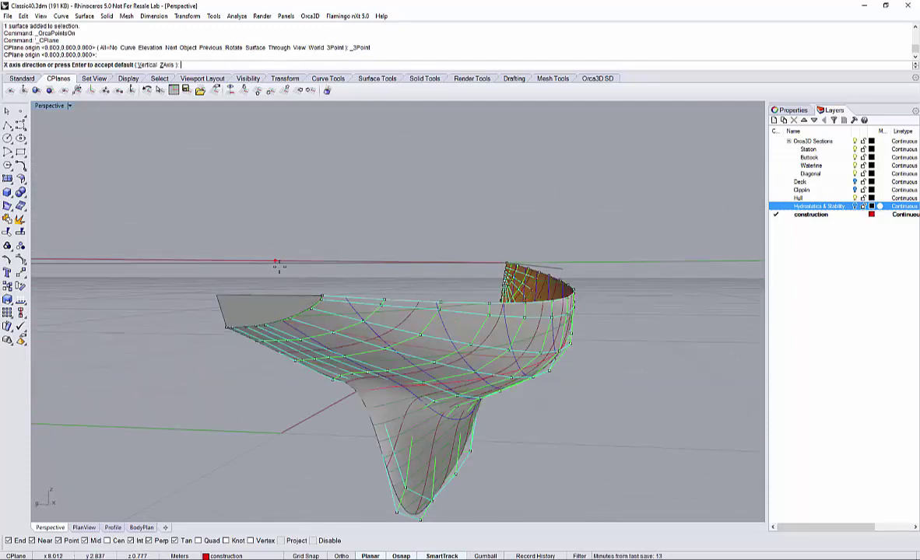
left_click(315, 293)
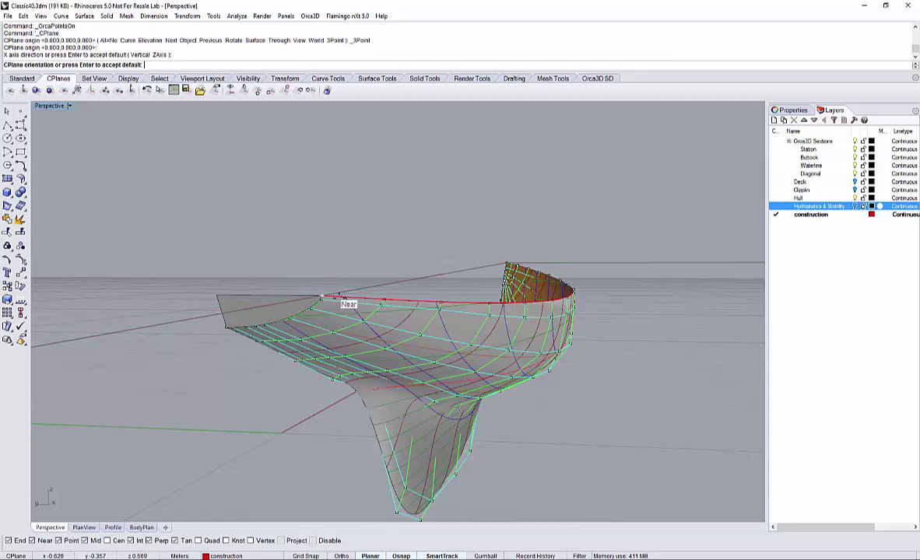
mouse_move(505, 328)
right_mouse_down()
mouse_move(467, 316)
mouse_move(499, 322)
right_mouse_up()
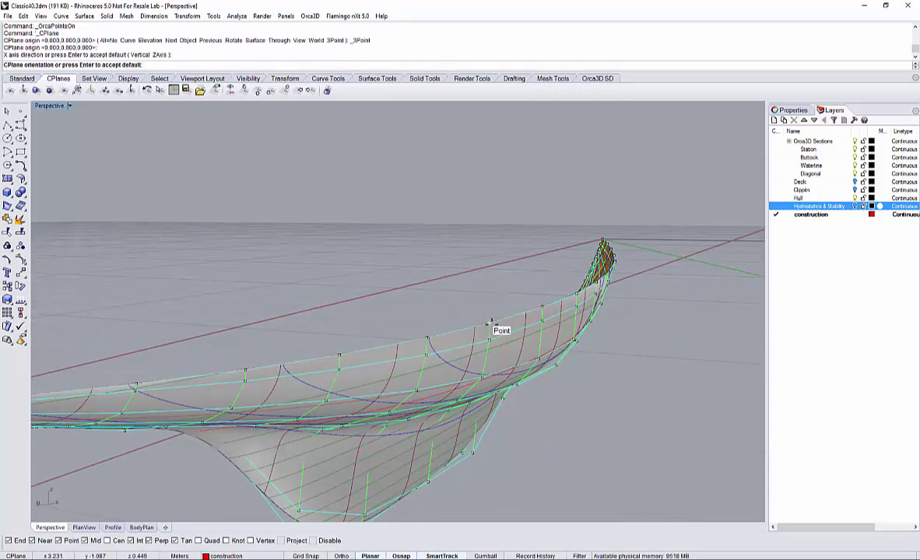
key("Return")
scroll(495, 320, "down", 2)
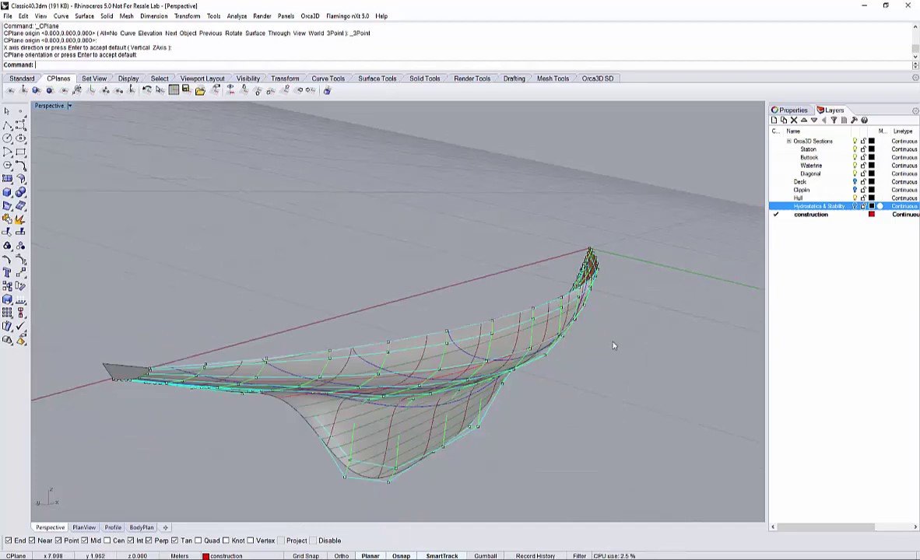
right_click_drag(613, 345, 396, 334)
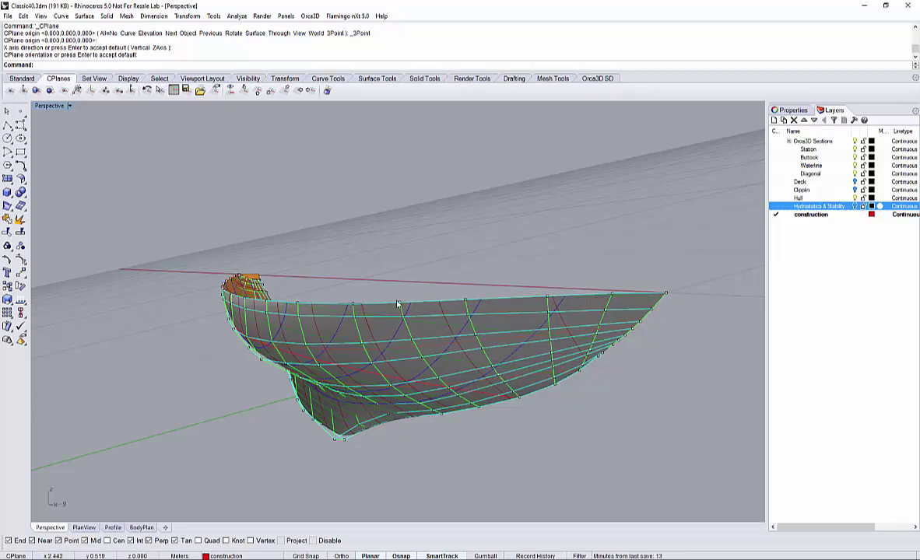
scroll(385, 294, "down", 3)
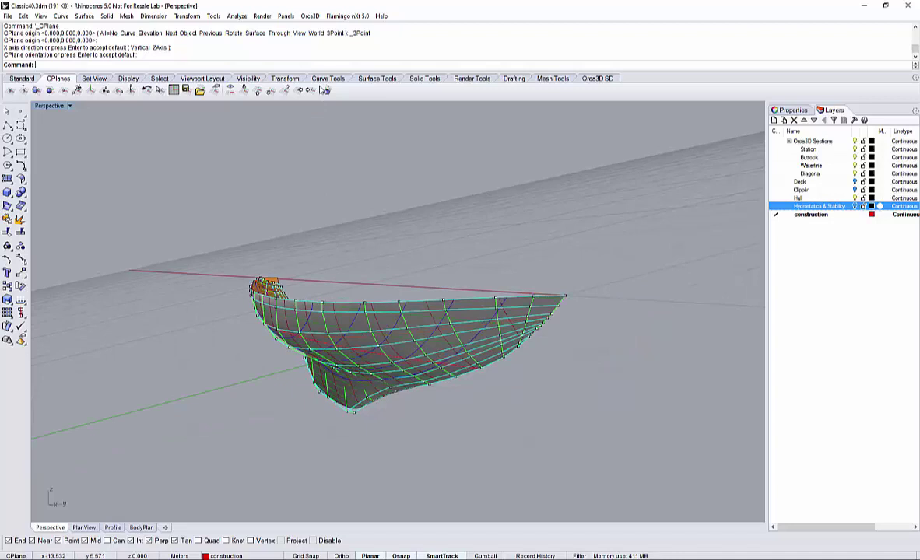
Select the whole U row of sheer control points with SelU, from the bow corner point.
left_click(597, 78)
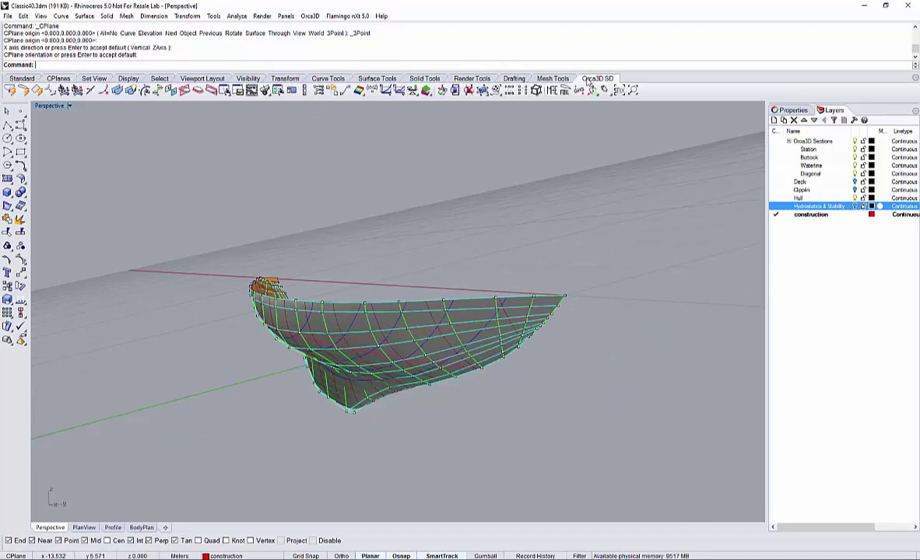
left_click(509, 91)
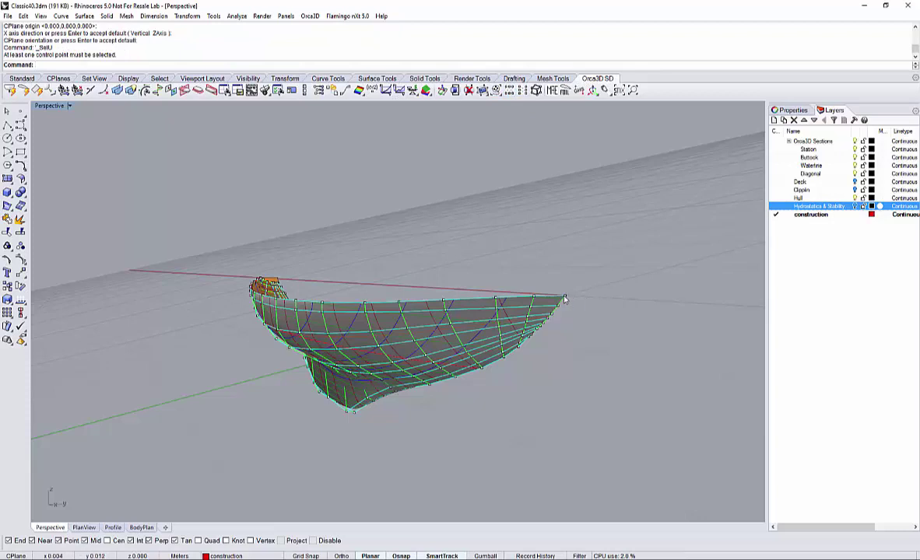
left_click(564, 297)
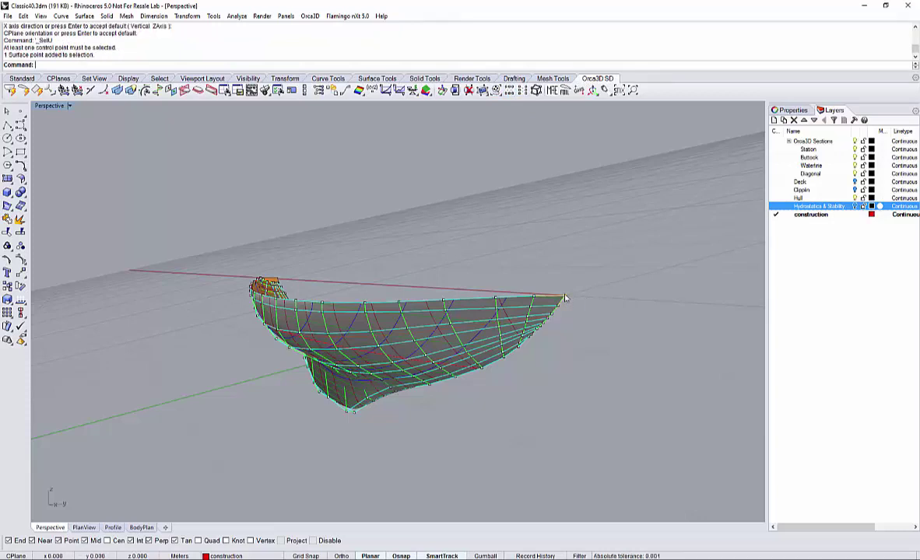
key("Return")
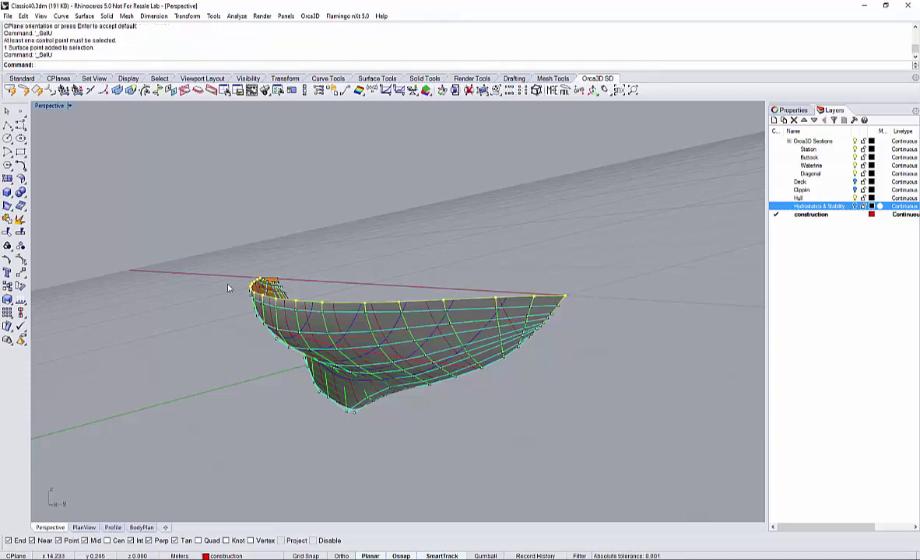
right_click_drag(226, 294, 221, 290)
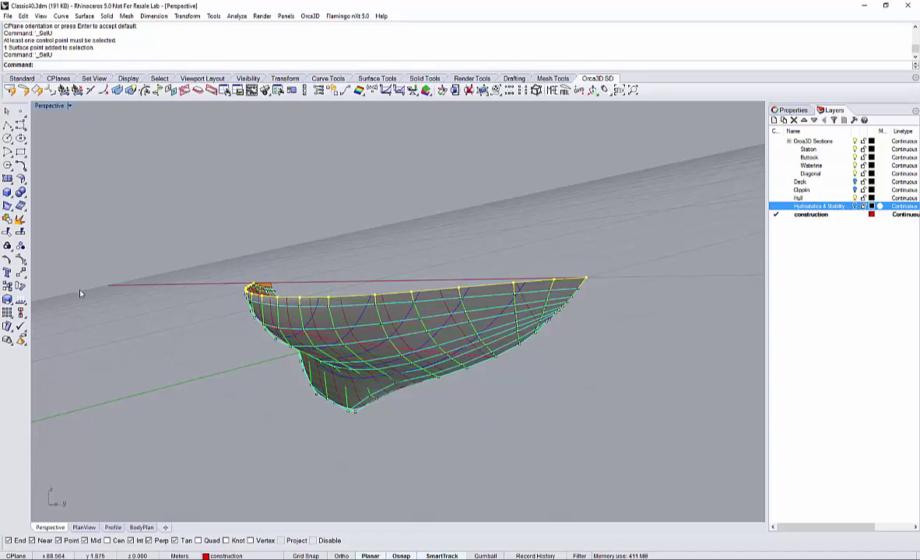
right_click_drag(352, 305, 370, 302)
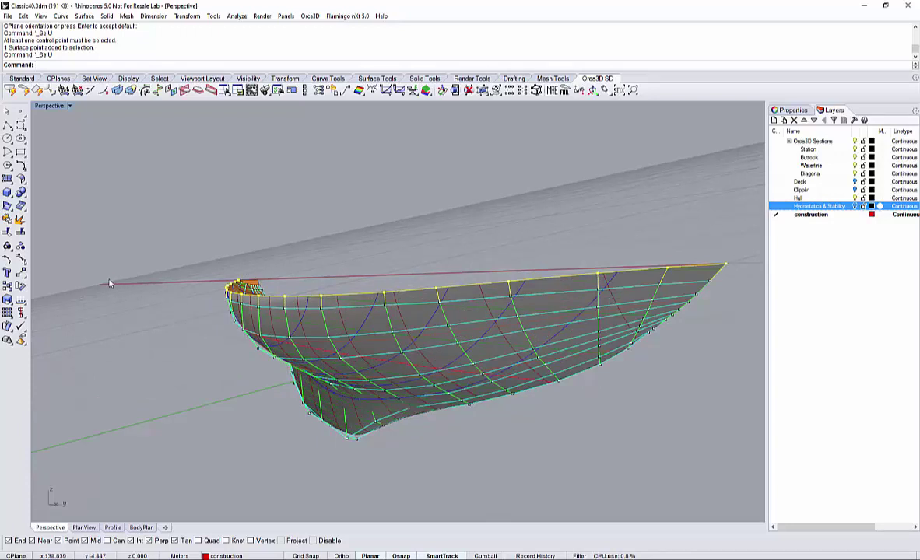
Project the selected sheer points onto the construction plane, keeping the input objects.
left_click(21, 273)
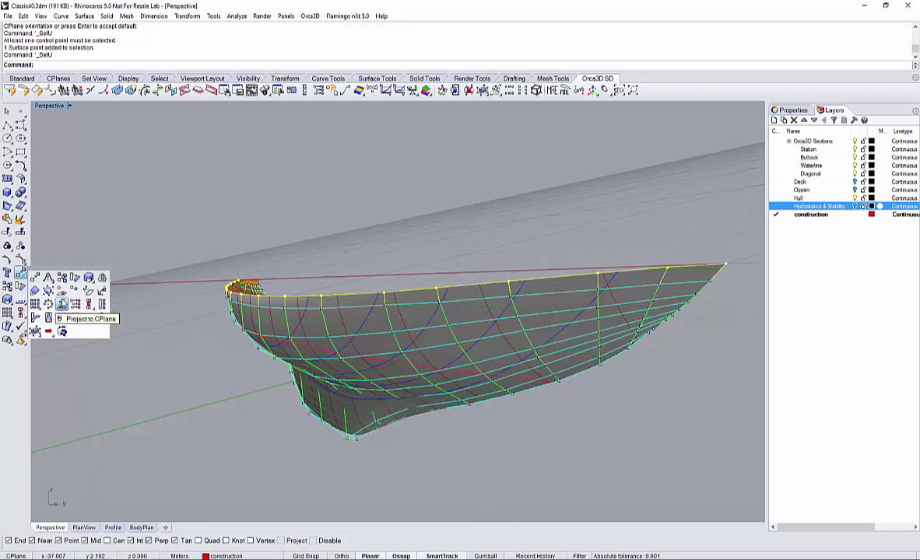
left_click(61, 305)
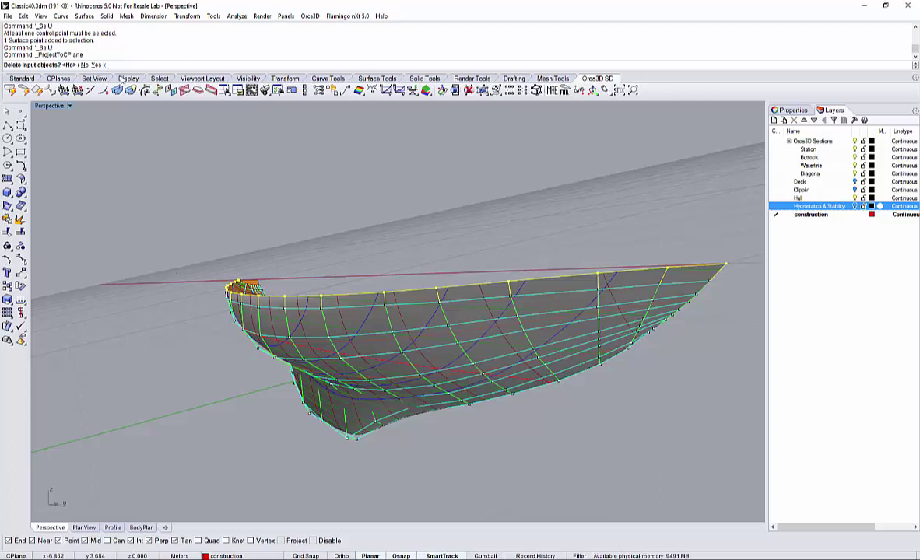
key("Return")
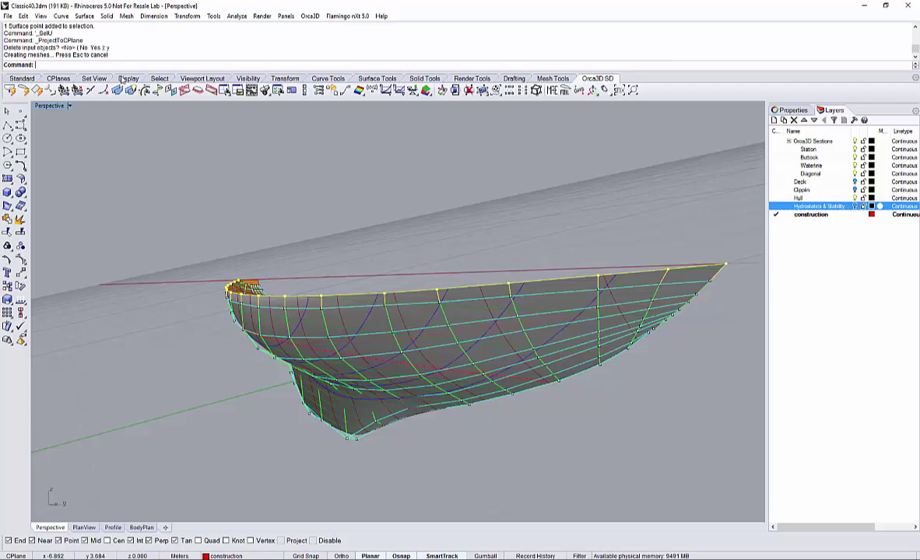
right_click_drag(314, 269, 371, 282)
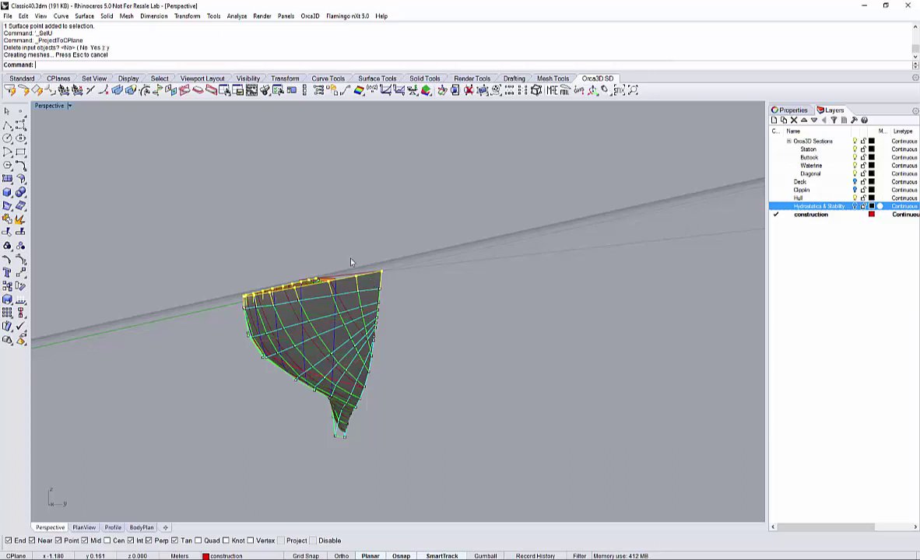
Reset the construction plane to World Top and clear the point selection.
left_click(56, 79)
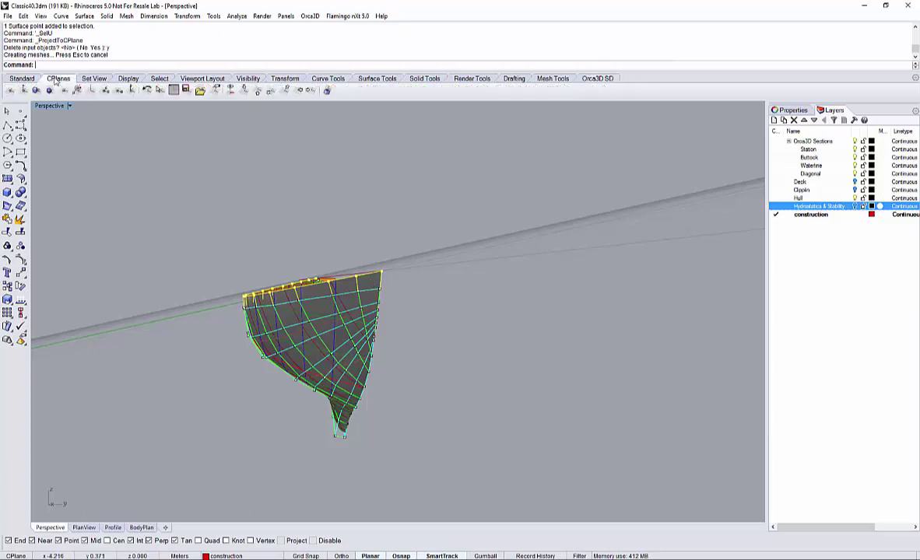
left_click(243, 91)
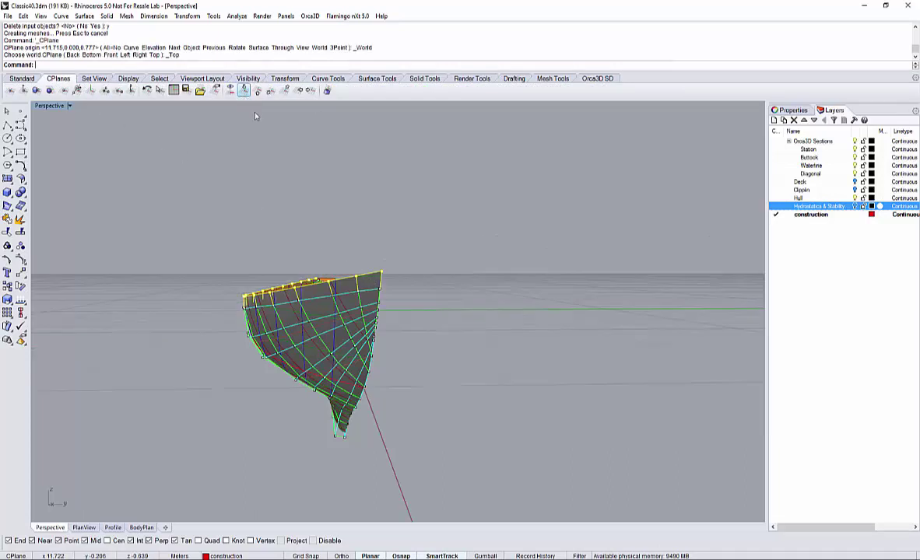
left_click(254, 212)
right_click_drag(232, 229, 260, 238)
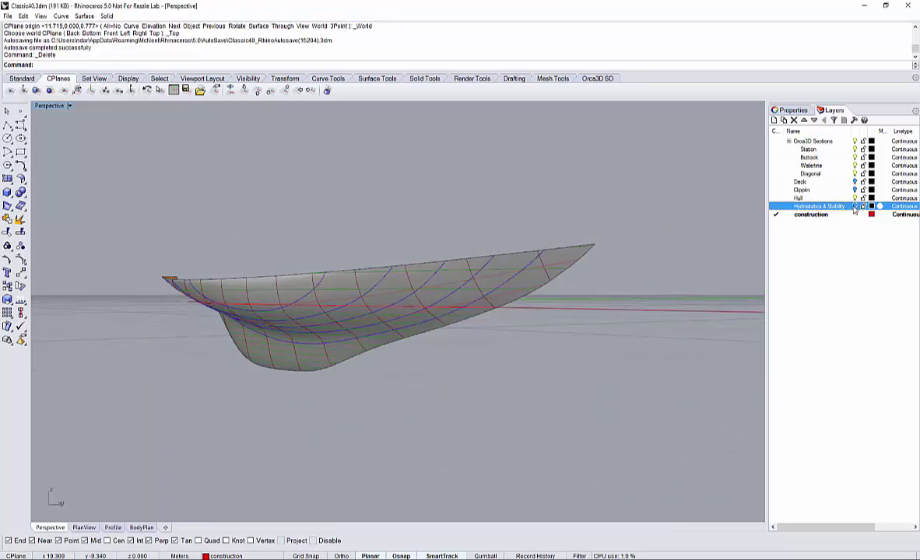
Turn the Hydrostatics & Stability layer back on and switch to the Profile viewport.
left_click(854, 206)
right_click_drag(452, 398, 432, 342)
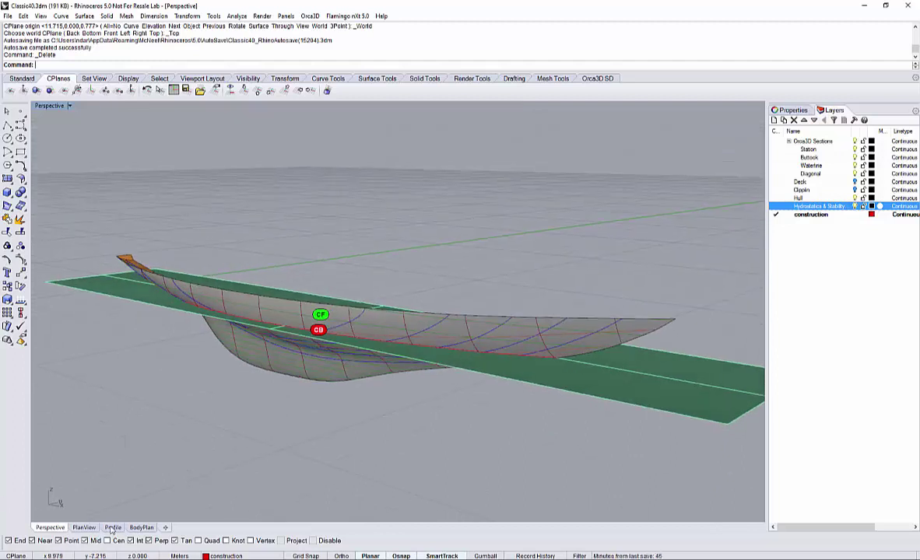
mouse_move(207, 278)
right_mouse_down()
mouse_move(199, 269)
mouse_move(195, 281)
right_mouse_up()
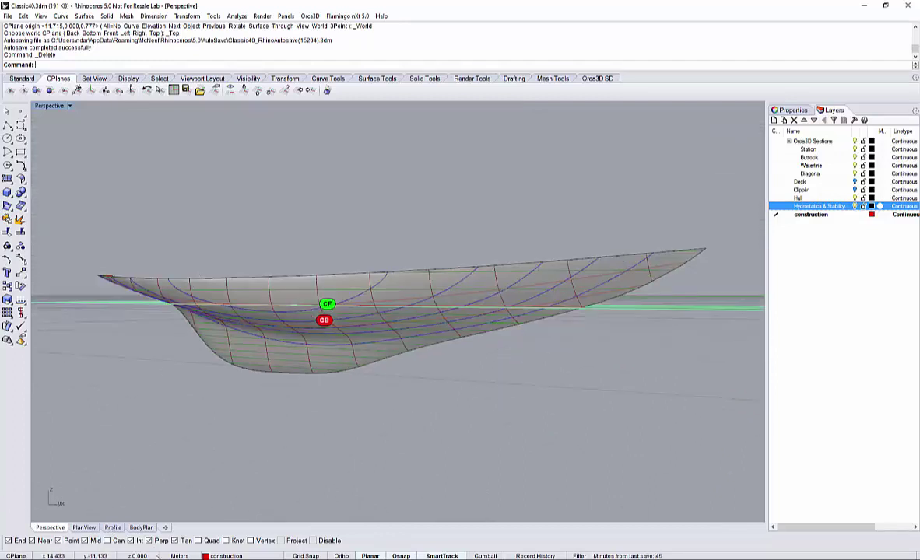
left_click(111, 529)
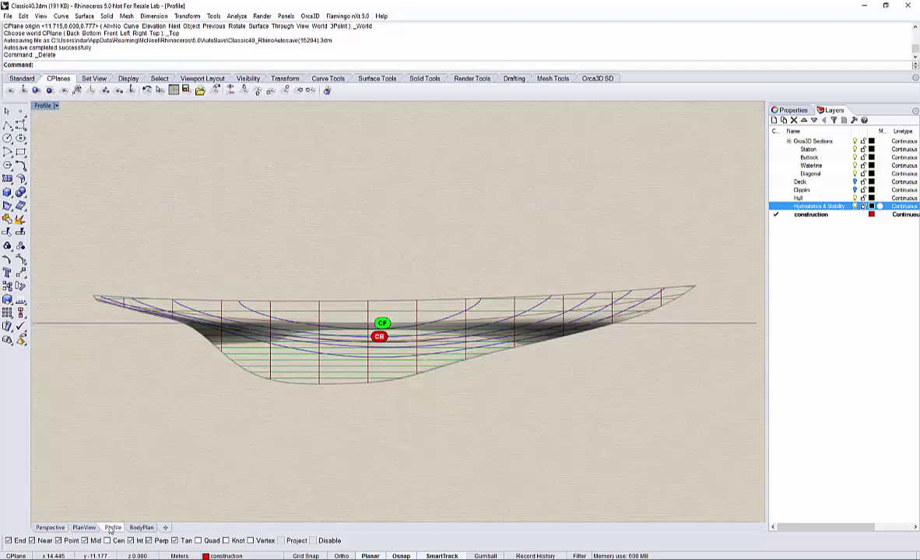